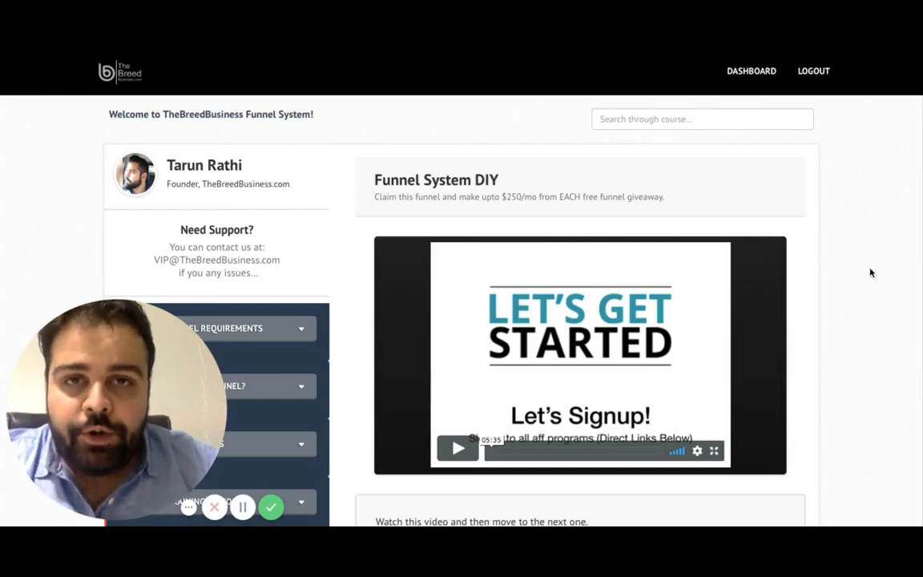
{"action": "scroll", "coordinate": [839, 260], "scroll_direction": "down", "scroll_amount": 1}
{"action": "scroll", "coordinate": [839, 259], "scroll_direction": "up", "scroll_amount": 1}
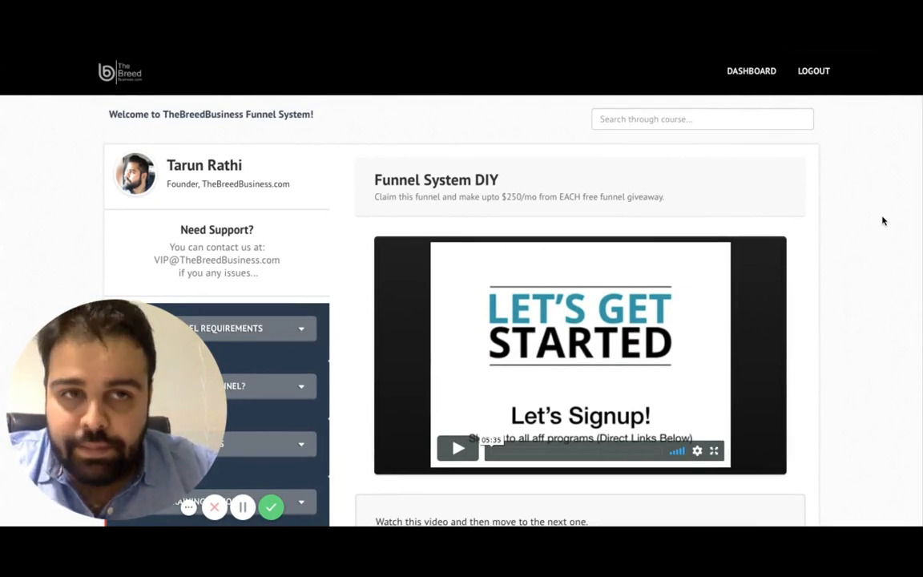
{"action": "scroll", "coordinate": [883, 221], "scroll_direction": "down", "scroll_amount": 1}
{"action": "scroll", "coordinate": [883, 221], "scroll_direction": "up", "scroll_amount": 1}
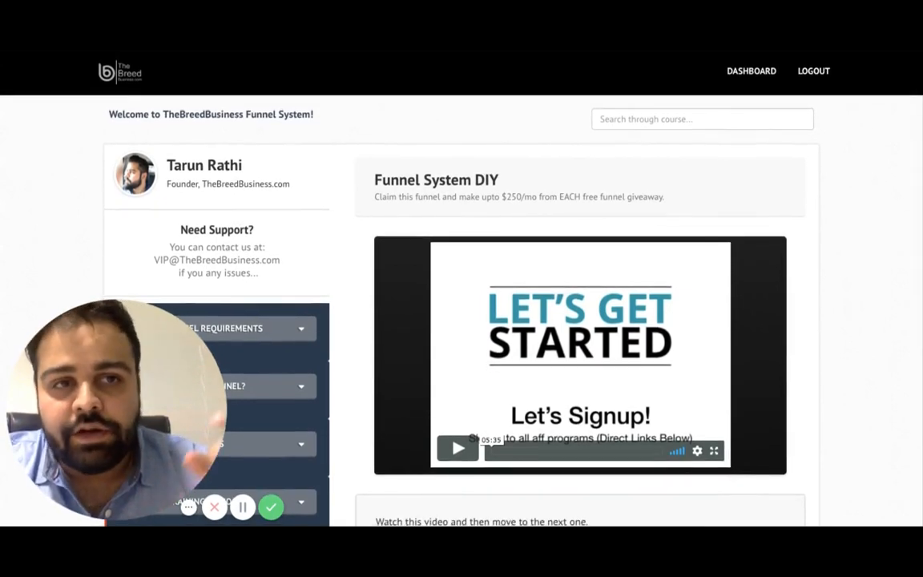
{"action": "scroll", "coordinate": [462, 289], "scroll_direction": "down", "scroll_amount": 2}
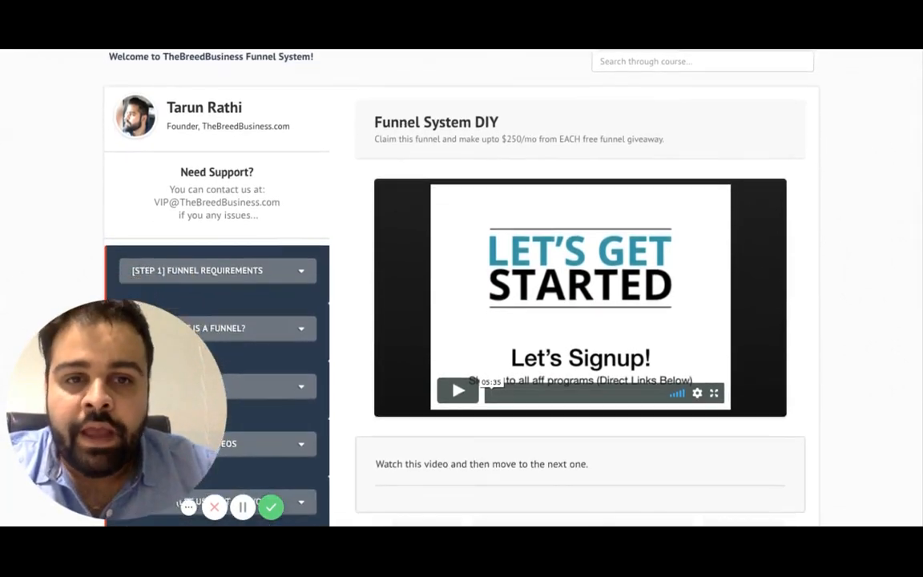
{"action": "scroll", "coordinate": [684, 136], "scroll_direction": "up", "scroll_amount": 1}
{"action": "scroll", "coordinate": [682, 136], "scroll_direction": "down", "scroll_amount": 3}
{"action": "scroll", "coordinate": [312, 435], "scroll_direction": "down", "scroll_amount": 2}
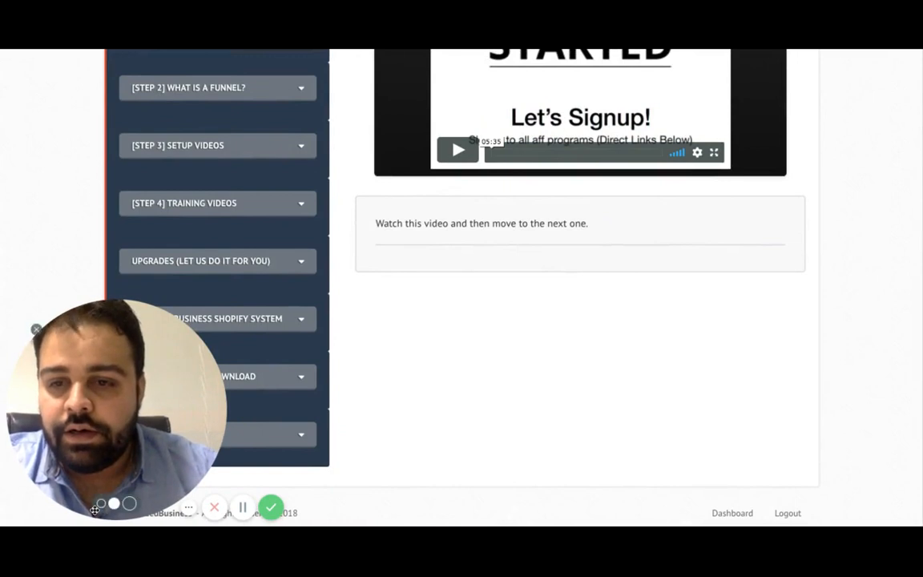
Step: Expand the Get This Funnel sidebar section to list its three lessons
{"action": "left_click", "coordinate": [100, 505]}
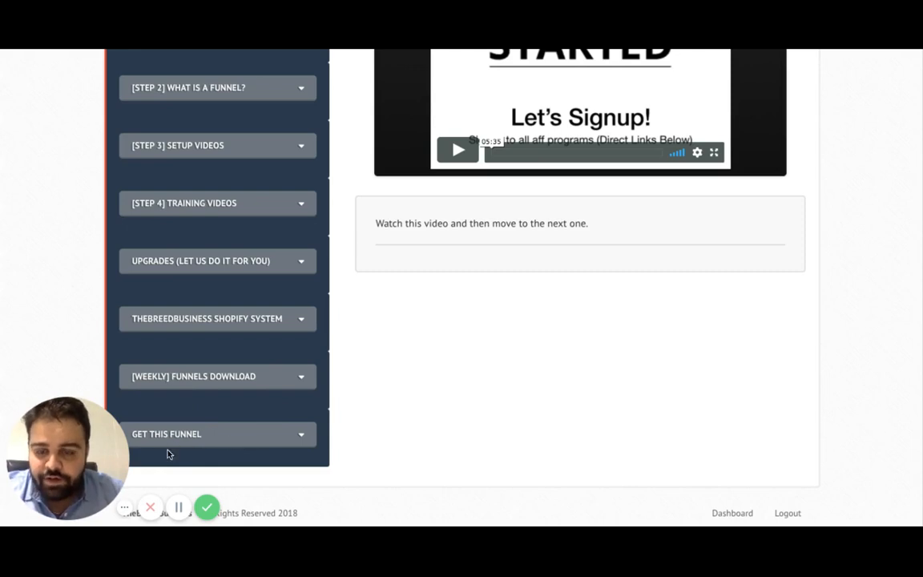
{"action": "left_click", "coordinate": [295, 435]}
{"action": "scroll", "coordinate": [291, 438], "scroll_direction": "down", "scroll_amount": 2}
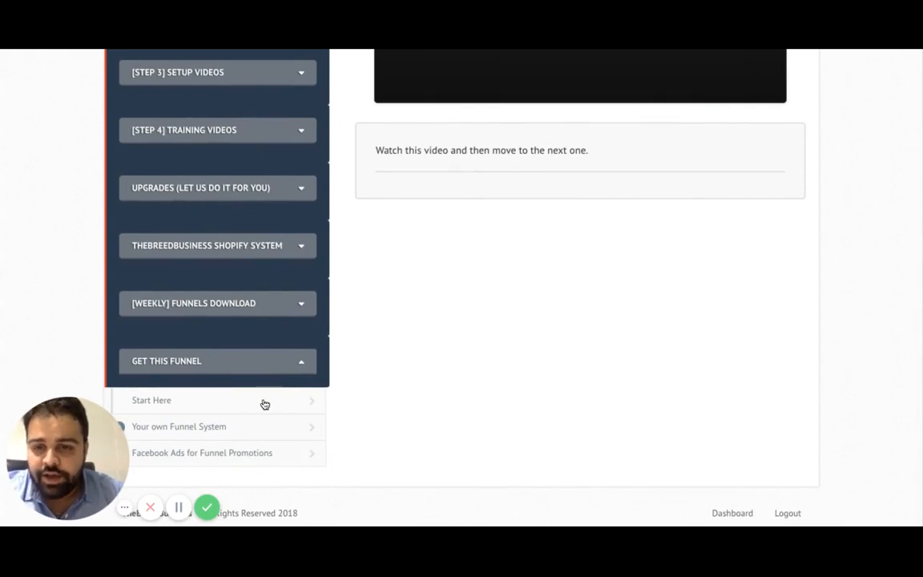
{"action": "scroll", "coordinate": [552, 352], "scroll_direction": "up", "scroll_amount": 3}
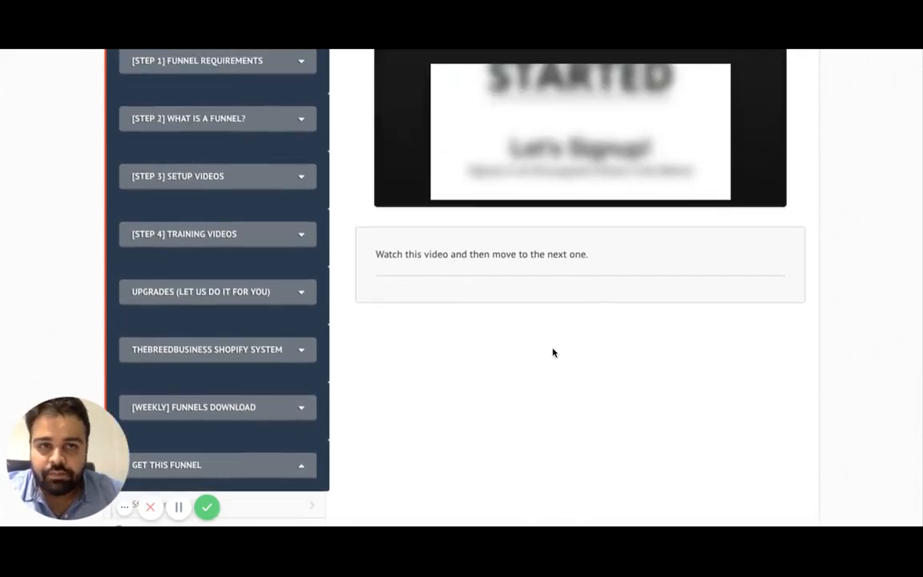
{"action": "scroll", "coordinate": [552, 353], "scroll_direction": "up", "scroll_amount": 1}
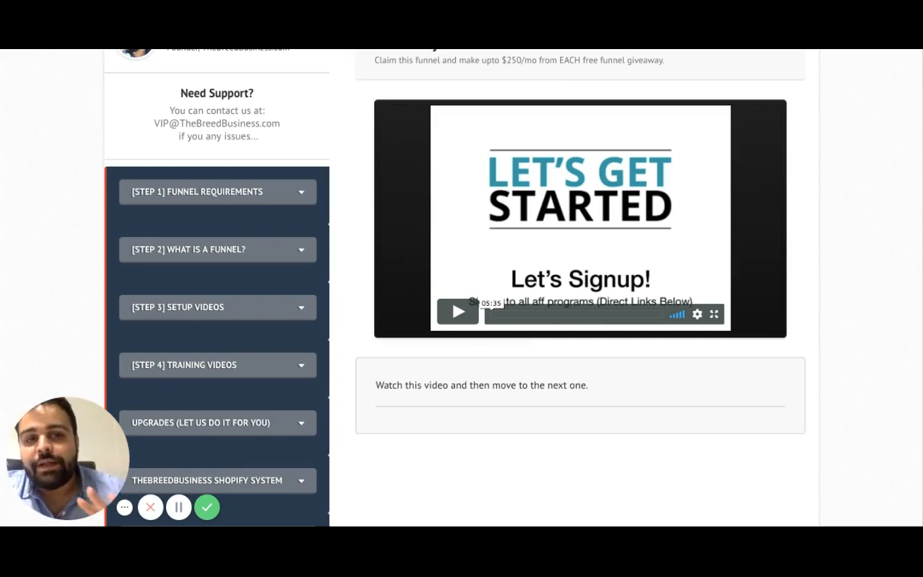
{"action": "scroll", "coordinate": [508, 347], "scroll_direction": "down", "scroll_amount": 5}
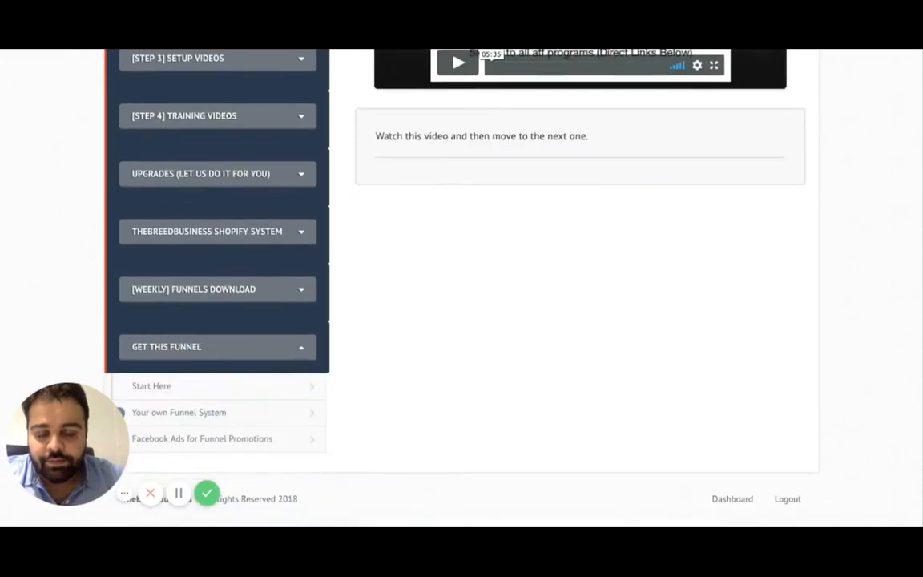
{"action": "scroll", "coordinate": [509, 347], "scroll_direction": "up", "scroll_amount": 4}
{"action": "scroll", "coordinate": [508, 347], "scroll_direction": "up", "scroll_amount": 2}
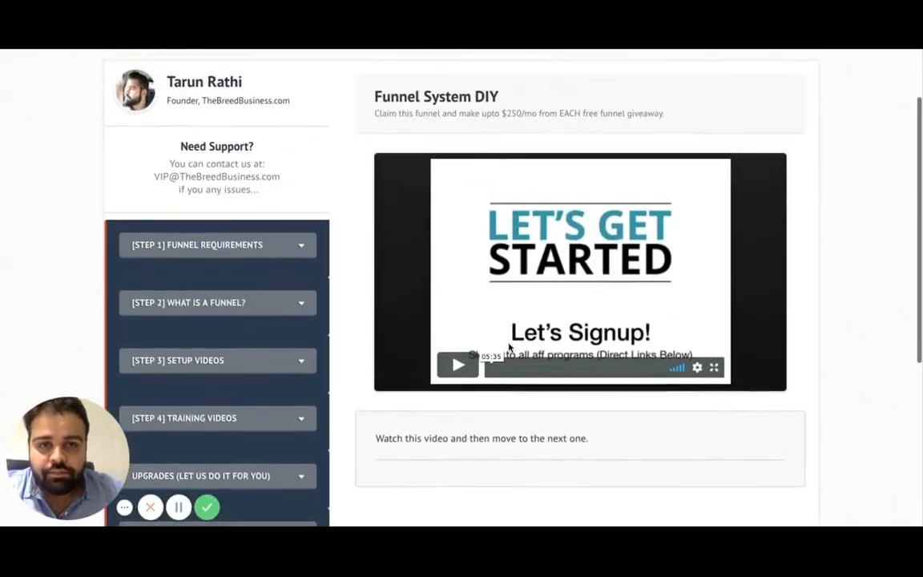
{"action": "scroll", "coordinate": [508, 347], "scroll_direction": "down", "scroll_amount": 3}
{"action": "scroll", "coordinate": [508, 347], "scroll_direction": "down", "scroll_amount": 4}
{"action": "scroll", "coordinate": [297, 412], "scroll_direction": "up", "scroll_amount": 1}
{"action": "scroll", "coordinate": [296, 412], "scroll_direction": "down", "scroll_amount": 1}
{"action": "scroll", "coordinate": [454, 385], "scroll_direction": "up", "scroll_amount": 3}
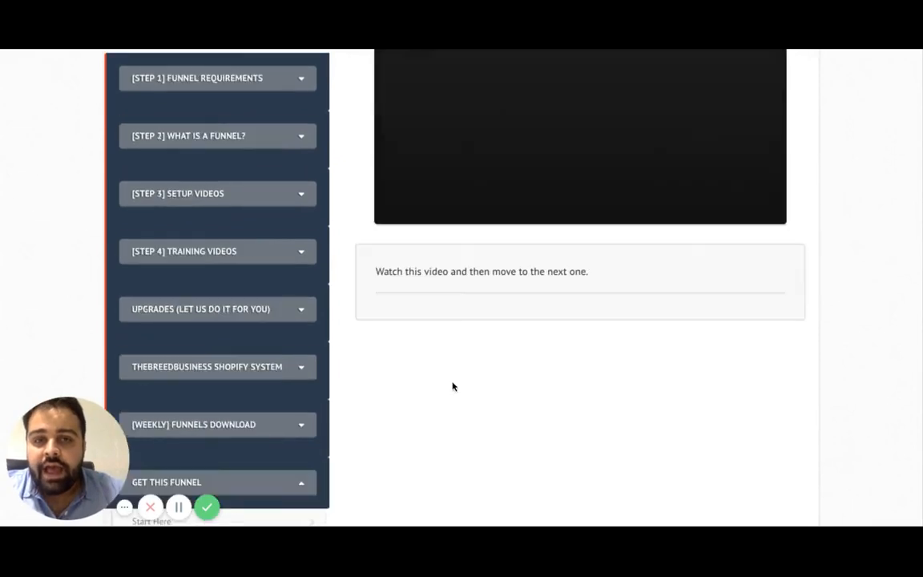
{"action": "scroll", "coordinate": [453, 386], "scroll_direction": "up", "scroll_amount": 5}
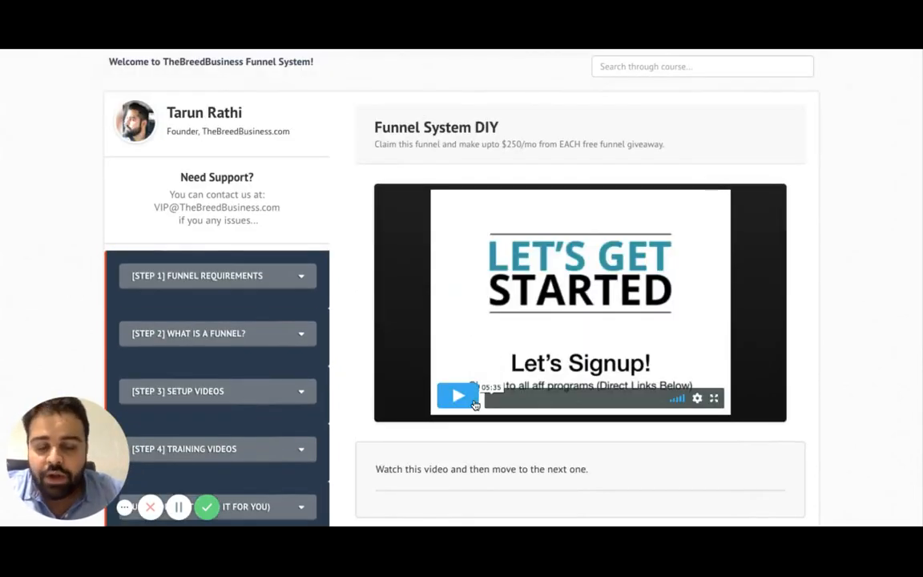
{"action": "scroll", "coordinate": [475, 405], "scroll_direction": "down", "scroll_amount": 6}
{"action": "scroll", "coordinate": [474, 406], "scroll_direction": "down", "scroll_amount": 2}
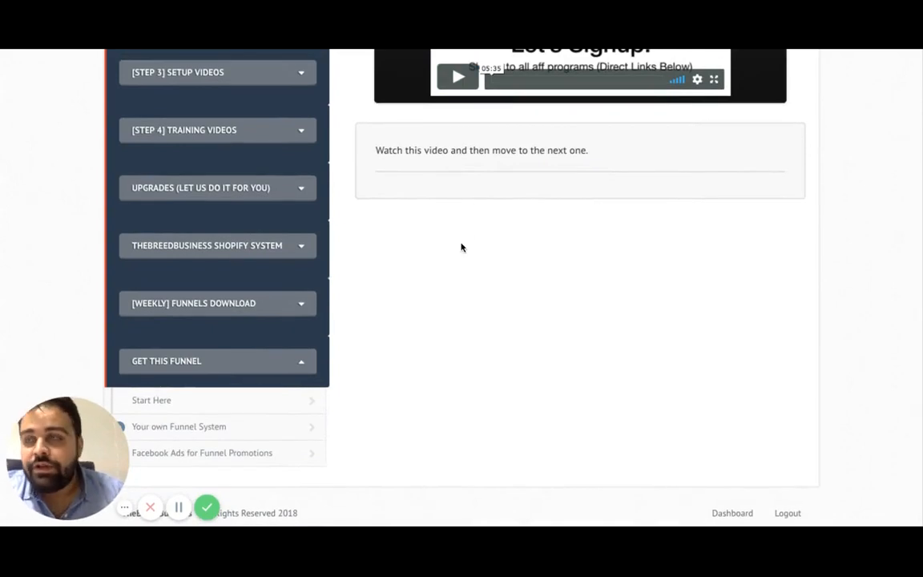
Step: Load the Your own Funnel System lesson with its video and four setup steps
{"action": "left_click", "coordinate": [231, 434]}
{"action": "scroll", "coordinate": [491, 354], "scroll_direction": "up", "scroll_amount": 3}
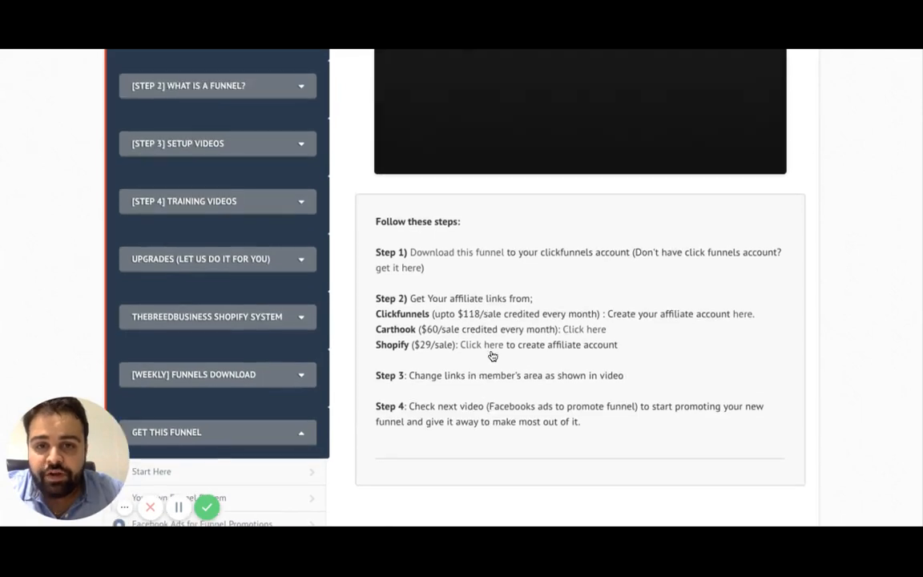
{"action": "scroll", "coordinate": [578, 313], "scroll_direction": "up", "scroll_amount": 1}
{"action": "scroll", "coordinate": [578, 314], "scroll_direction": "up", "scroll_amount": 1}
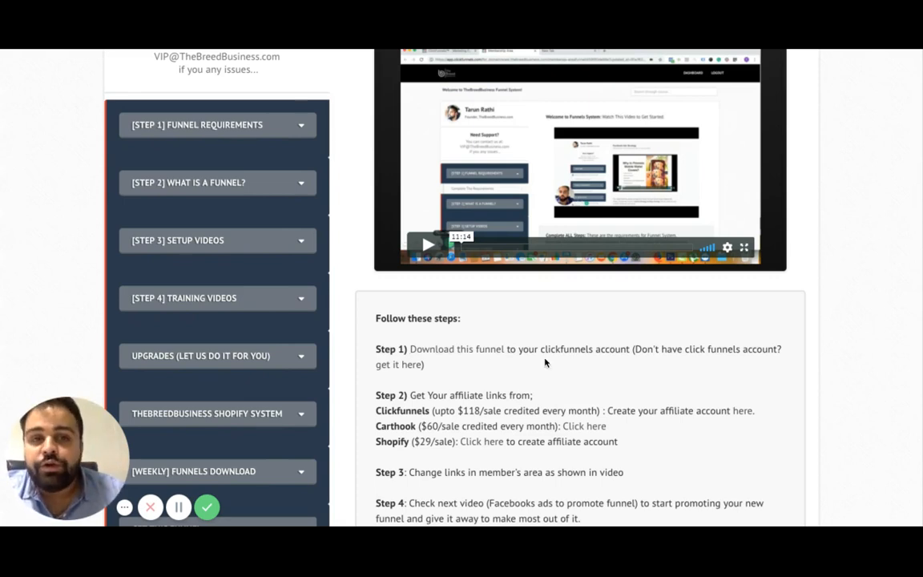
{"action": "scroll", "coordinate": [545, 363], "scroll_direction": "up", "scroll_amount": 1}
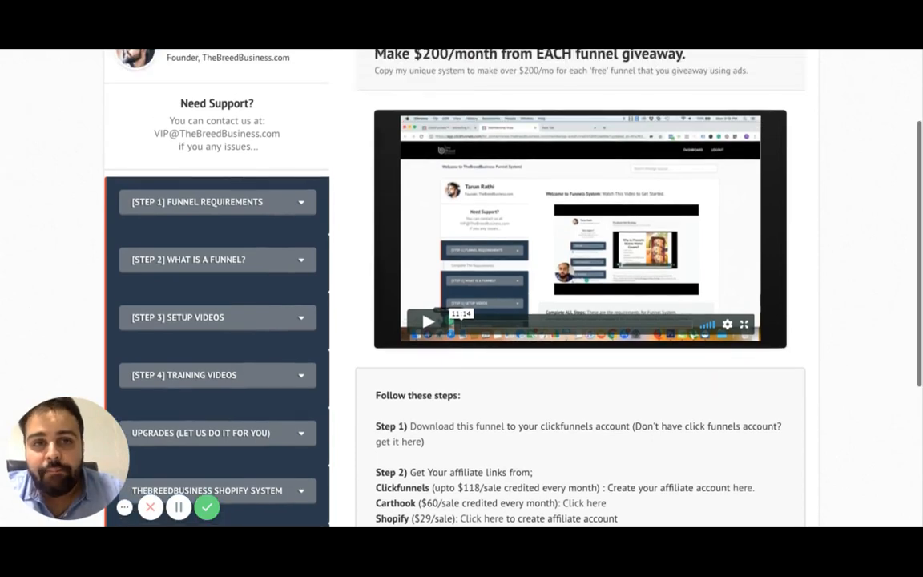
{"action": "scroll", "coordinate": [545, 320], "scroll_direction": "down", "scroll_amount": 3}
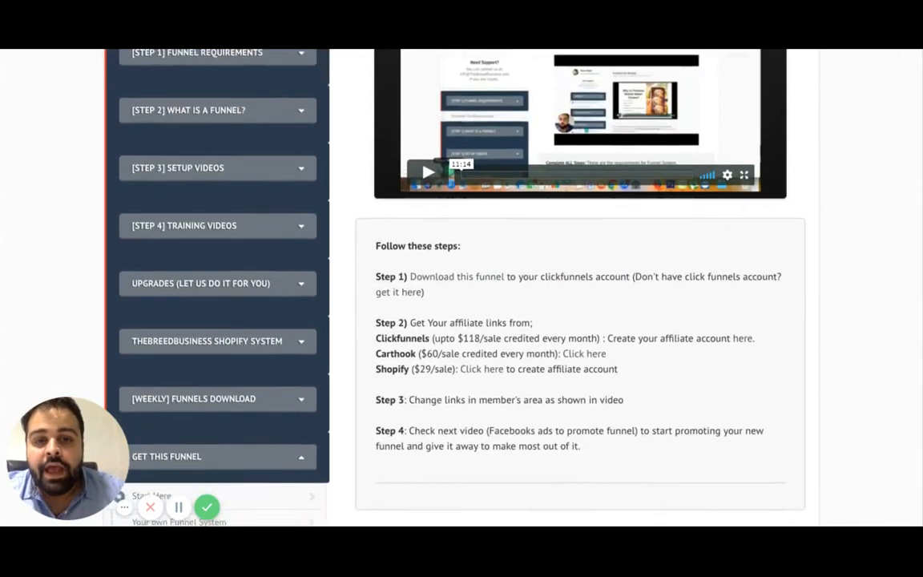
{"action": "scroll", "coordinate": [555, 299], "scroll_direction": "down", "scroll_amount": 1}
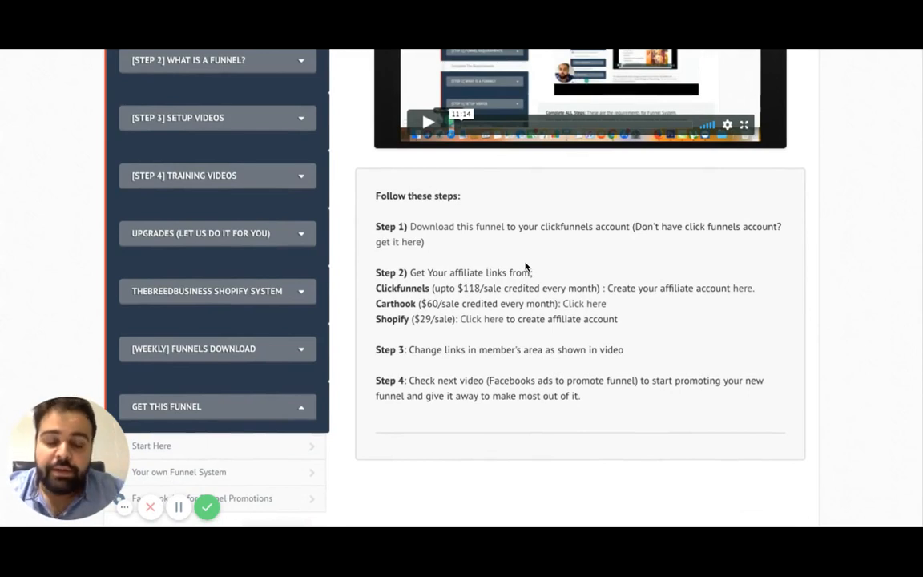
{"action": "scroll", "coordinate": [526, 264], "scroll_direction": "down", "scroll_amount": 1}
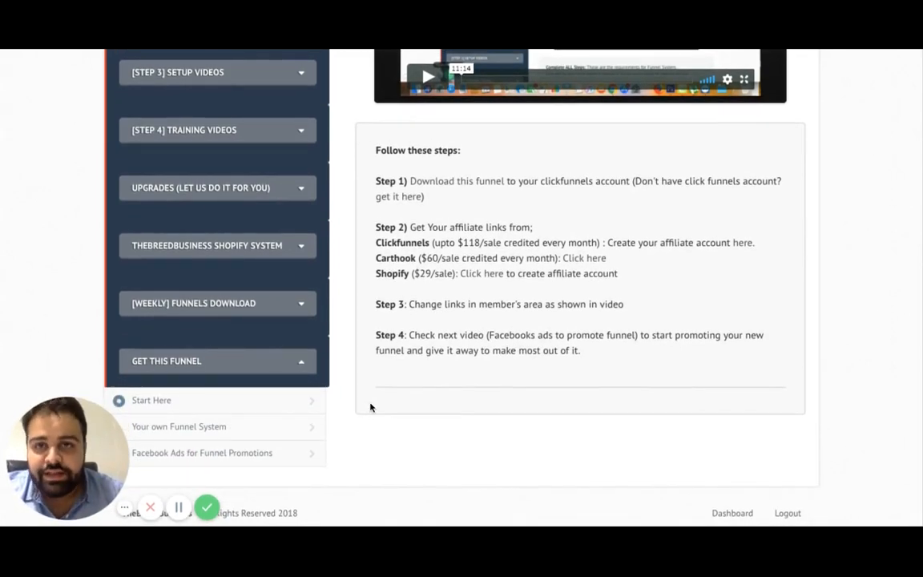
{"action": "scroll", "coordinate": [370, 407], "scroll_direction": "up", "scroll_amount": 1}
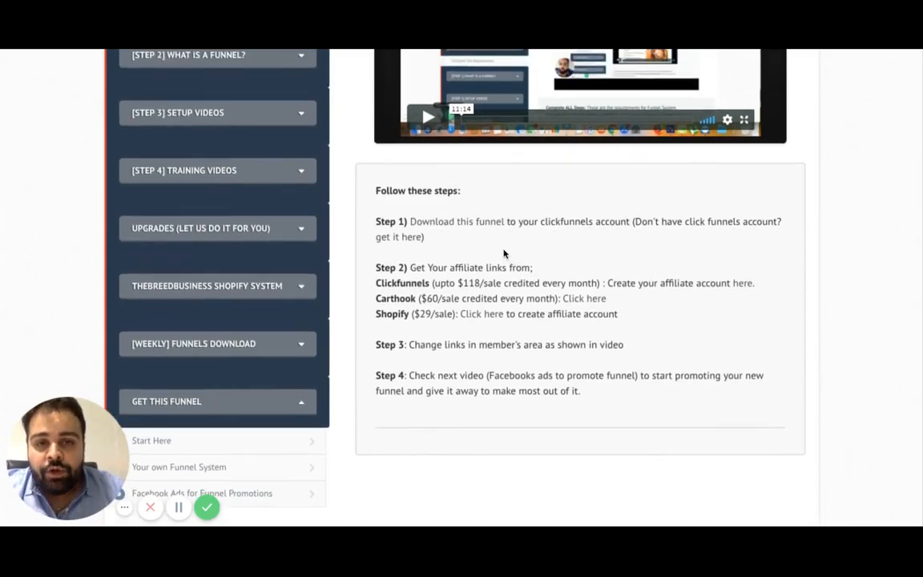
{"action": "scroll", "coordinate": [504, 254], "scroll_direction": "up", "scroll_amount": 1}
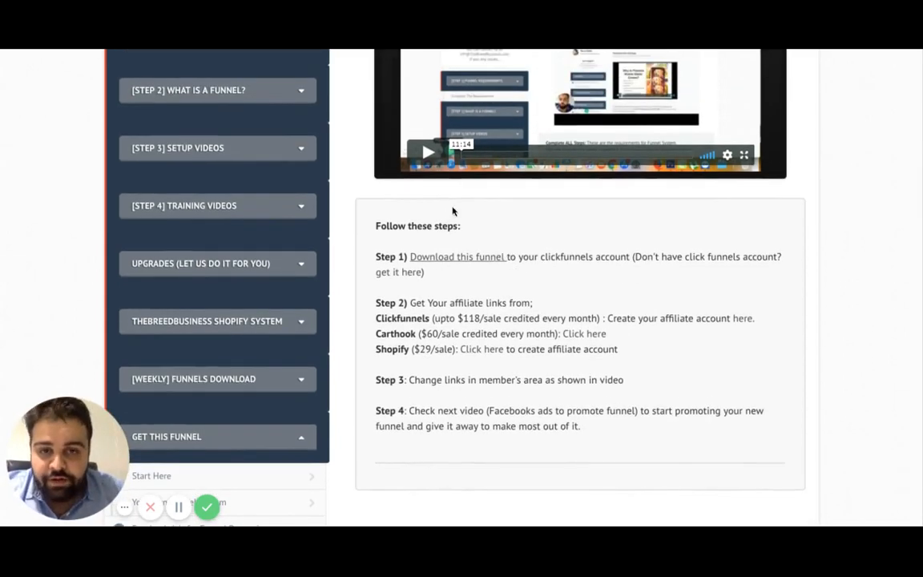
{"action": "scroll", "coordinate": [537, 291], "scroll_direction": "up", "scroll_amount": 1}
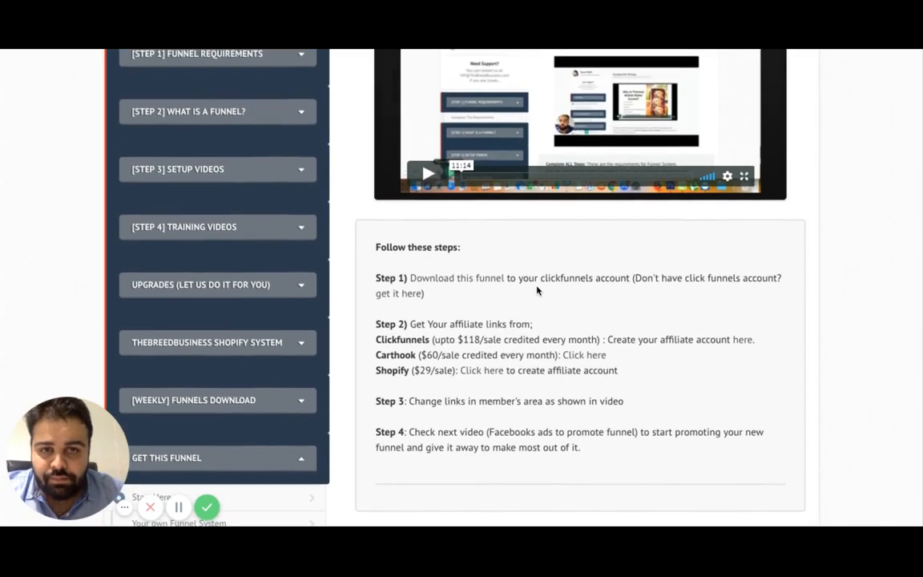
{"action": "scroll", "coordinate": [537, 202], "scroll_direction": "up", "scroll_amount": 3}
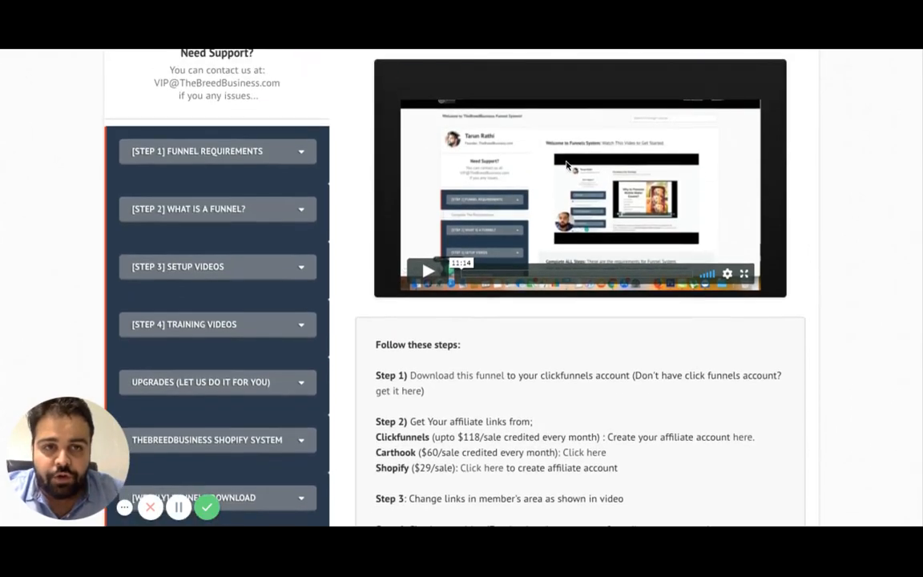
{"action": "scroll", "coordinate": [498, 247], "scroll_direction": "down", "scroll_amount": 2}
{"action": "scroll", "coordinate": [459, 300], "scroll_direction": "down", "scroll_amount": 1}
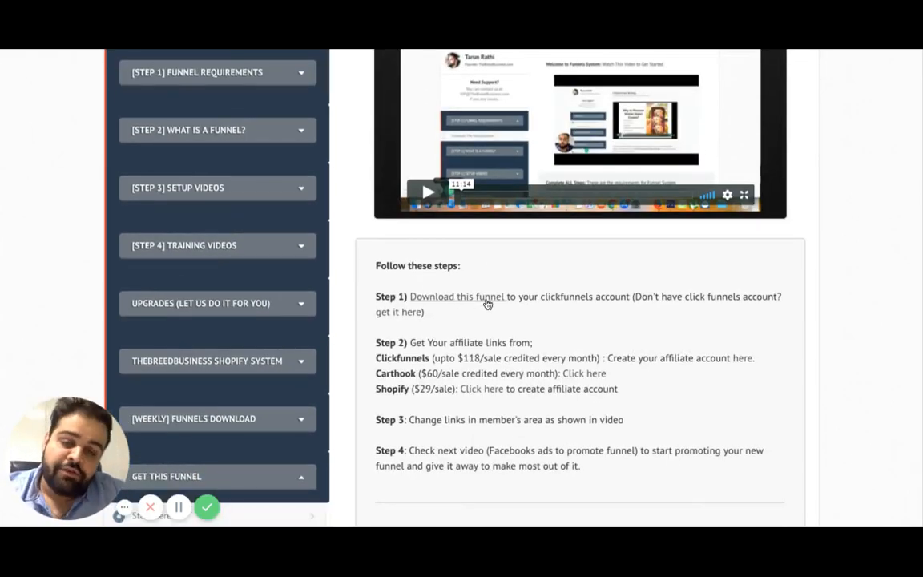
{"action": "scroll", "coordinate": [571, 325], "scroll_direction": "down", "scroll_amount": 3}
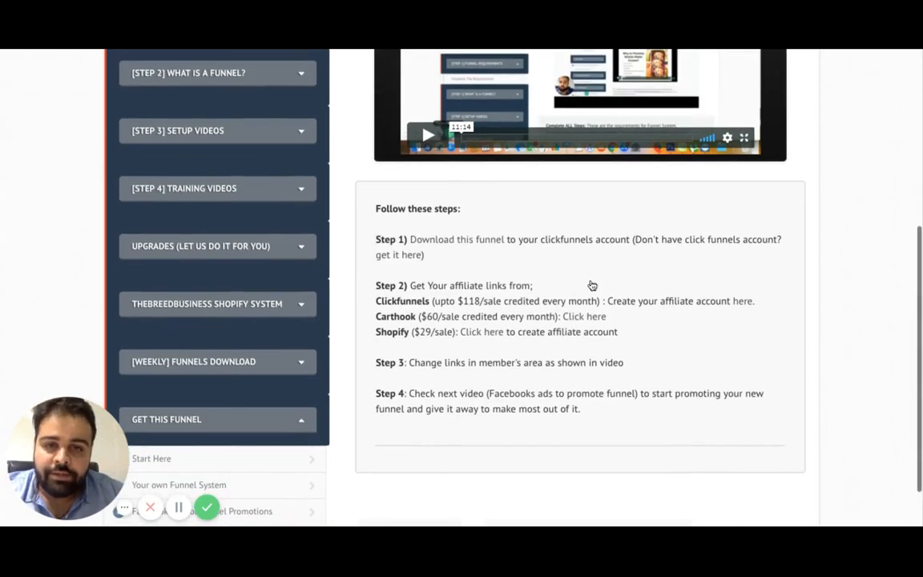
{"action": "scroll", "coordinate": [566, 285], "scroll_direction": "down", "scroll_amount": 2}
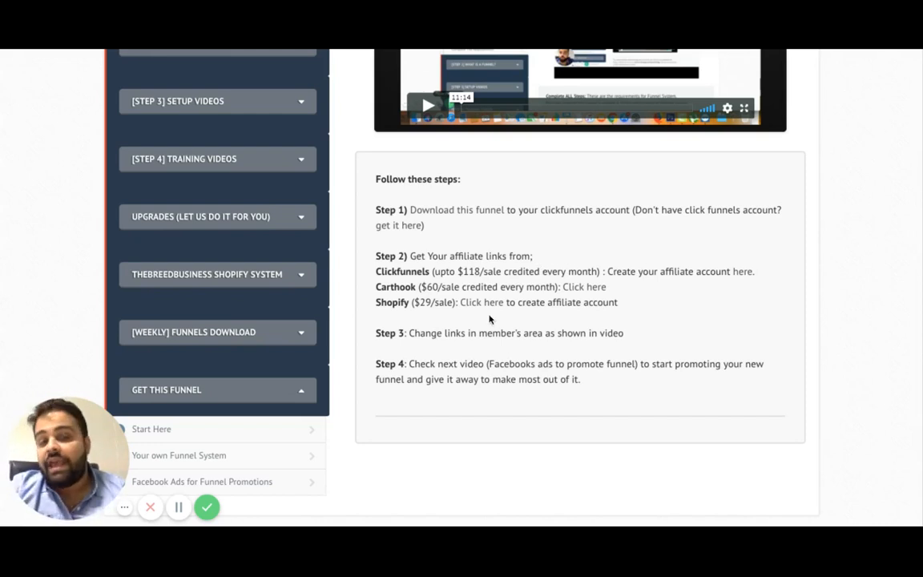
{"action": "scroll", "coordinate": [489, 319], "scroll_direction": "down", "scroll_amount": 1}
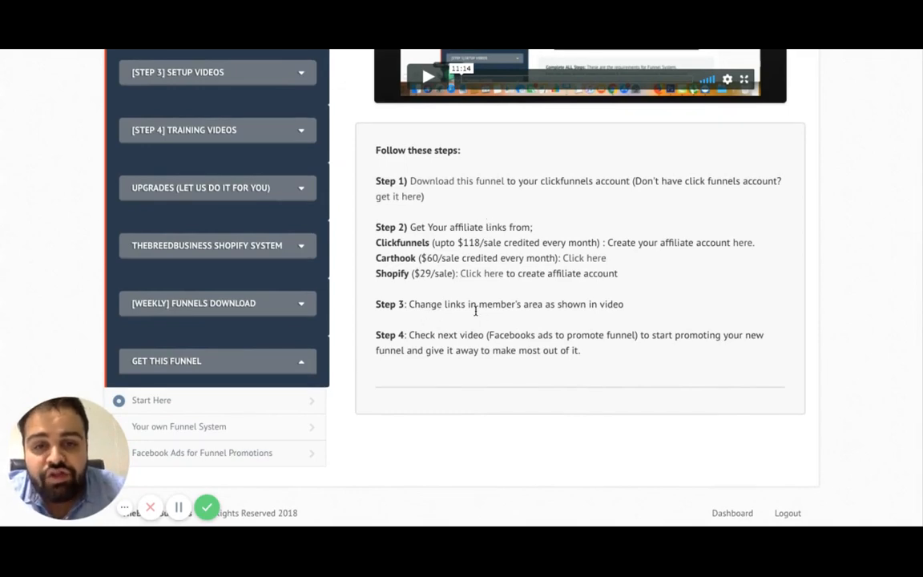
{"action": "scroll", "coordinate": [519, 323], "scroll_direction": "up", "scroll_amount": 2}
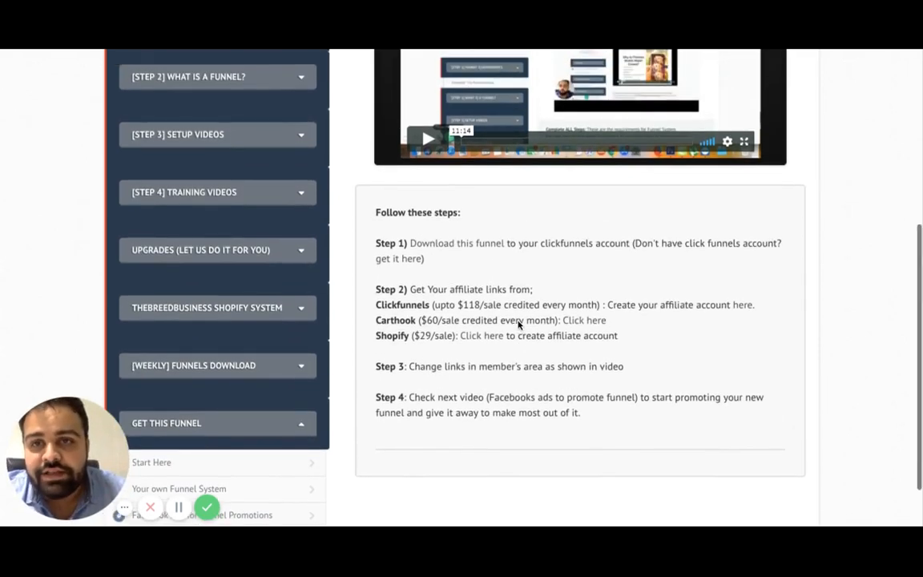
{"action": "scroll", "coordinate": [519, 323], "scroll_direction": "down", "scroll_amount": 2}
{"action": "scroll", "coordinate": [212, 192], "scroll_direction": "up", "scroll_amount": 7}
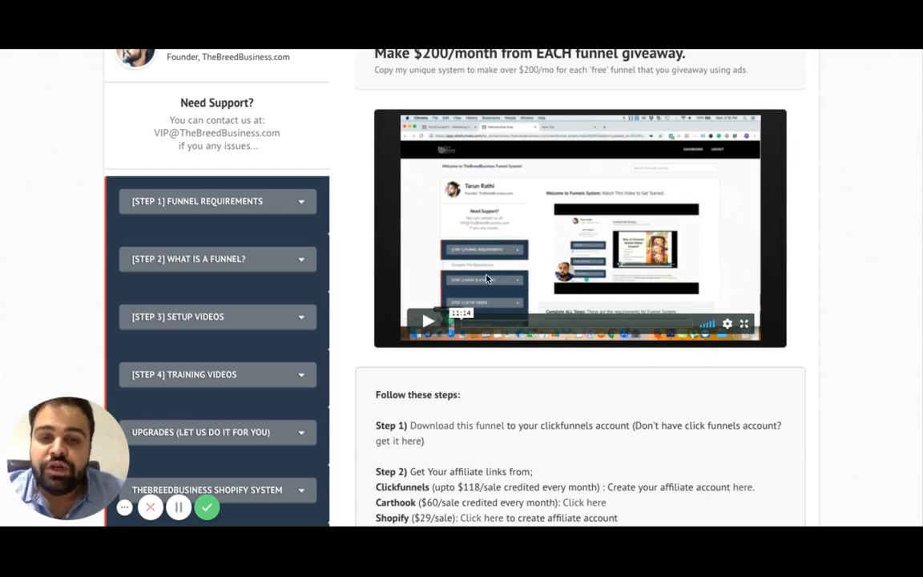
{"action": "scroll", "coordinate": [424, 255], "scroll_direction": "down", "scroll_amount": 2}
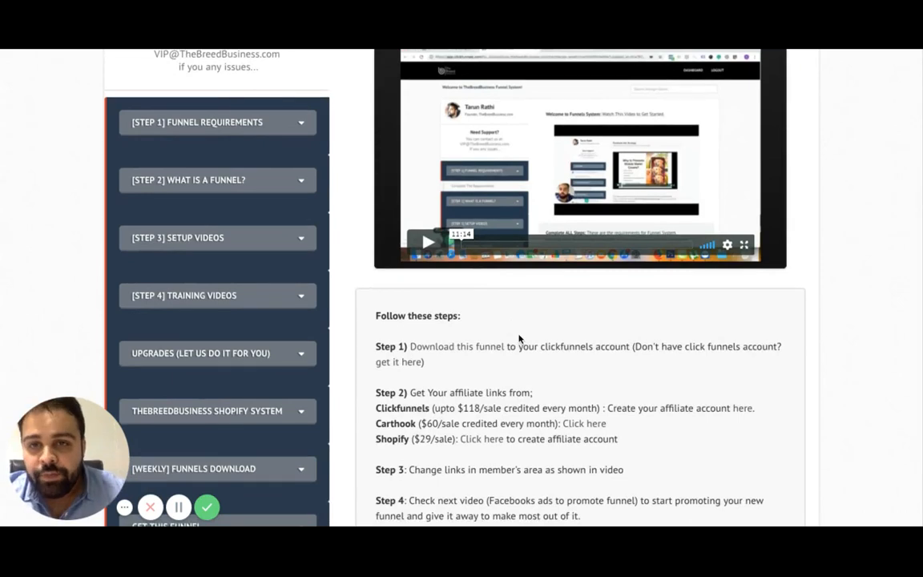
{"action": "scroll", "coordinate": [520, 337], "scroll_direction": "down", "scroll_amount": 2}
{"action": "scroll", "coordinate": [519, 337], "scroll_direction": "up", "scroll_amount": 1}
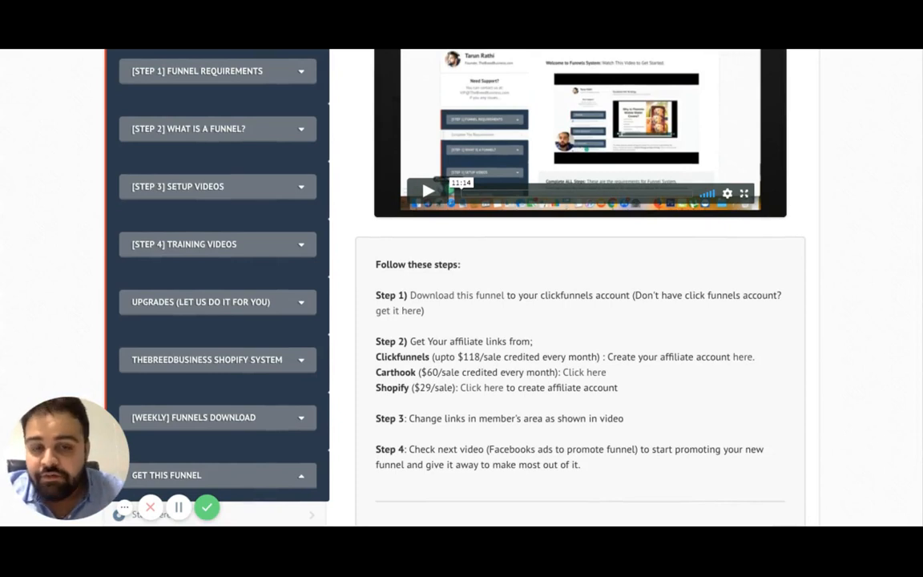
{"action": "scroll", "coordinate": [515, 343], "scroll_direction": "down", "scroll_amount": 2}
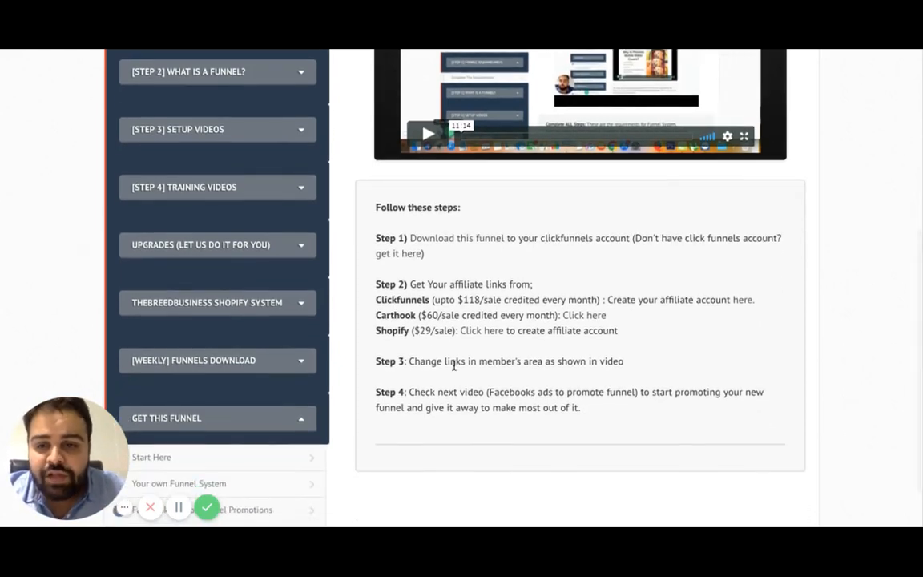
{"action": "scroll", "coordinate": [453, 365], "scroll_direction": "down", "scroll_amount": 2}
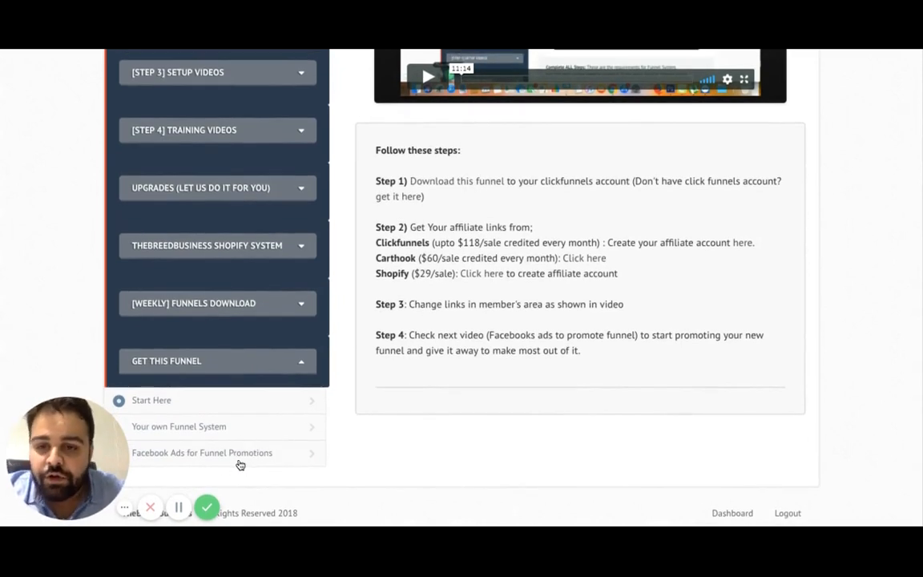
Step: Load the Facebook Ads for Funnel Promotions lesson with its 13:23 campaign video
{"action": "left_click", "coordinate": [238, 458]}
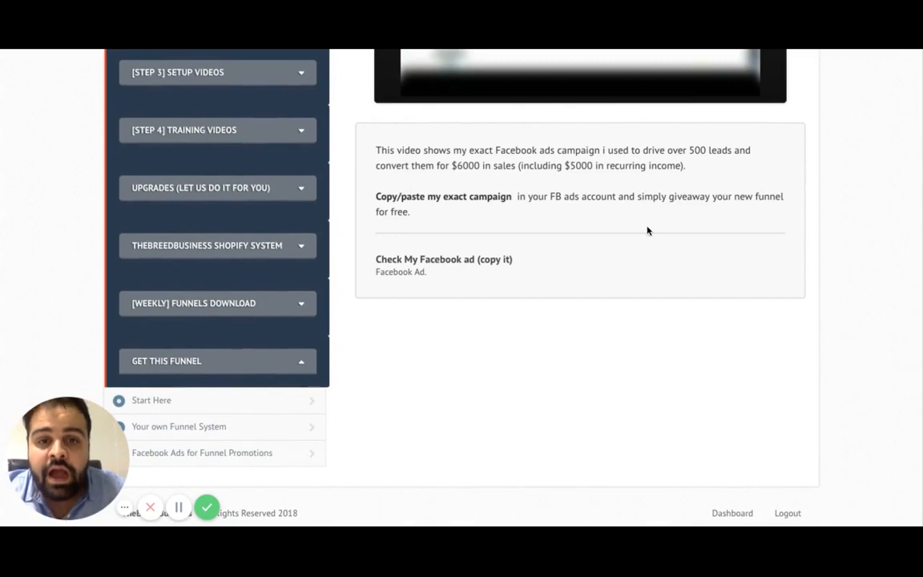
{"action": "scroll", "coordinate": [648, 231], "scroll_direction": "up", "scroll_amount": 2}
{"action": "scroll", "coordinate": [648, 229], "scroll_direction": "up", "scroll_amount": 3}
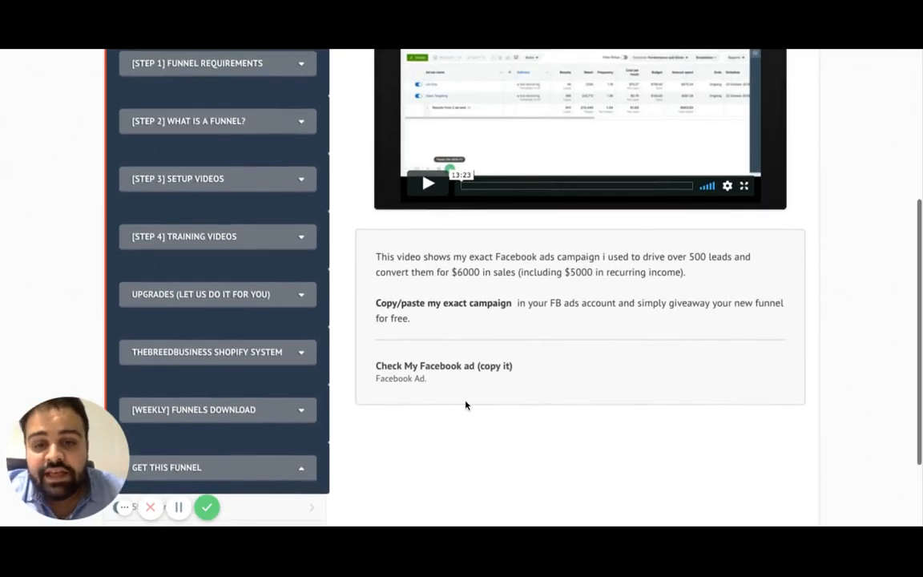
{"action": "scroll", "coordinate": [612, 371], "scroll_direction": "up", "scroll_amount": 2}
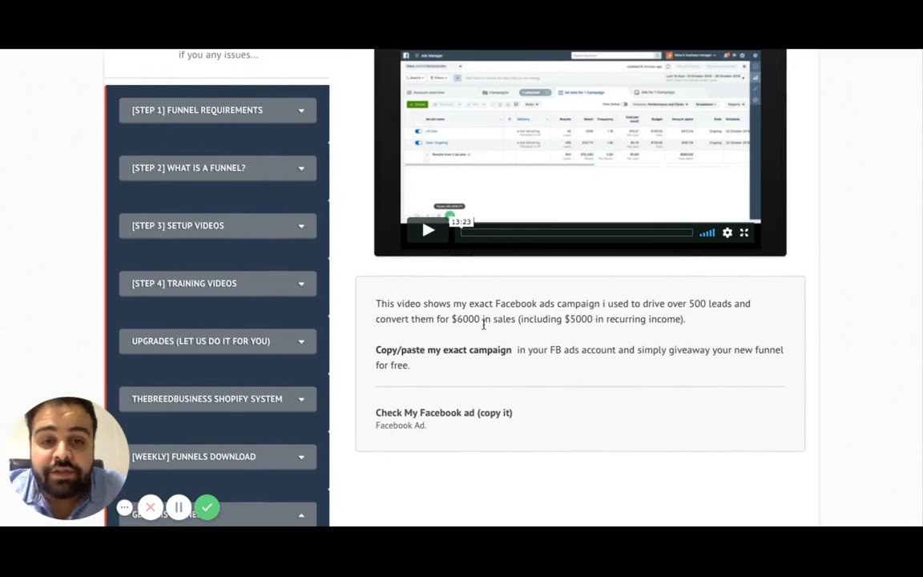
{"action": "scroll", "coordinate": [483, 323], "scroll_direction": "up", "scroll_amount": 3}
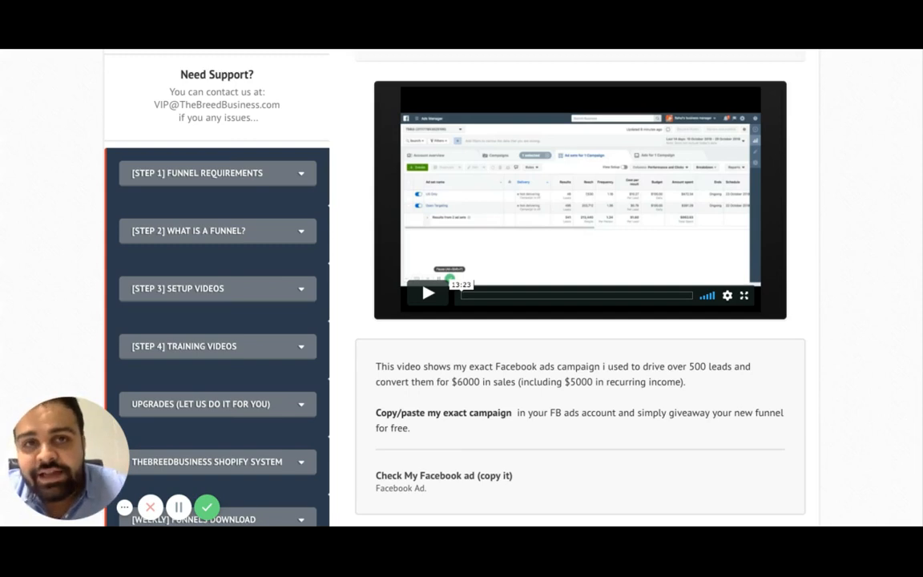
{"action": "scroll", "coordinate": [630, 350], "scroll_direction": "down", "scroll_amount": 1}
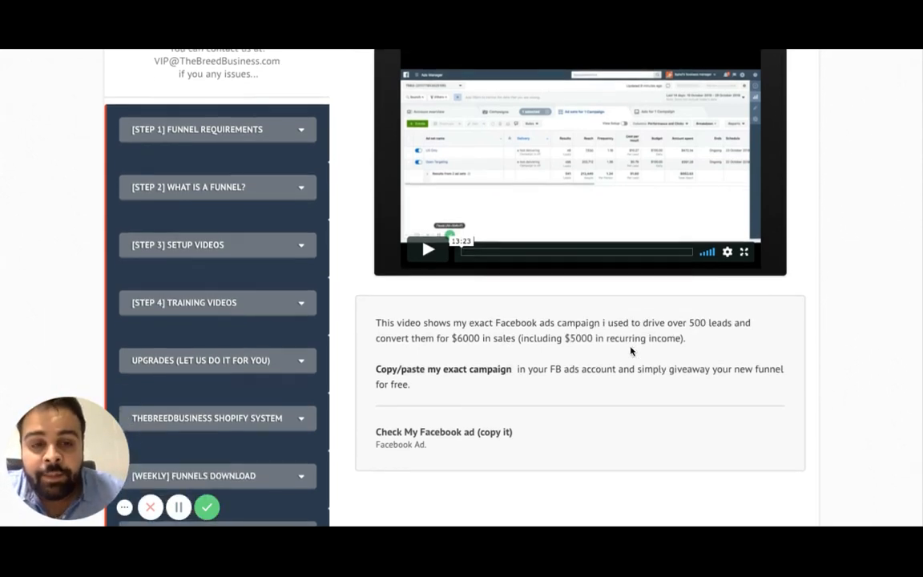
{"action": "scroll", "coordinate": [631, 350], "scroll_direction": "up", "scroll_amount": 1}
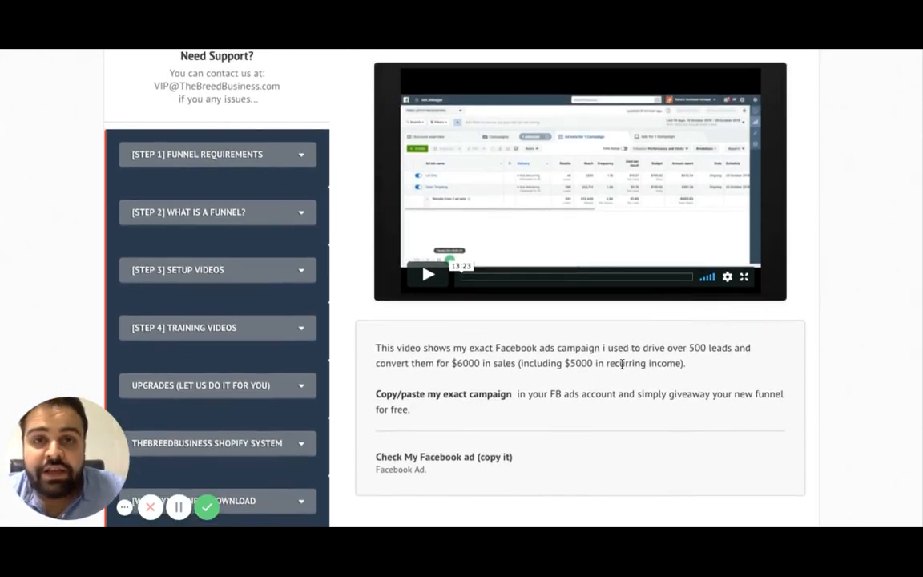
{"action": "scroll", "coordinate": [622, 363], "scroll_direction": "up", "scroll_amount": 2}
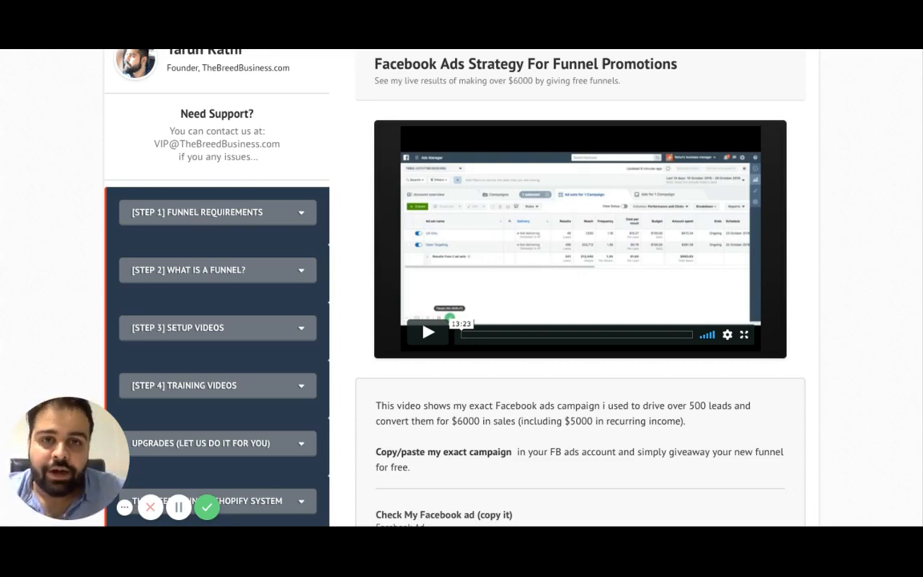
{"action": "scroll", "coordinate": [611, 363], "scroll_direction": "down", "scroll_amount": 3}
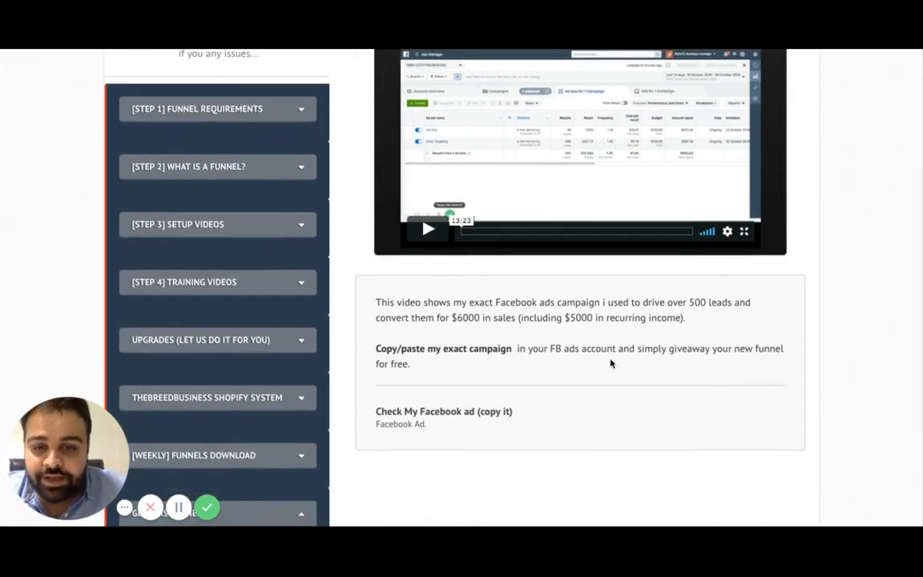
{"action": "scroll", "coordinate": [575, 369], "scroll_direction": "up", "scroll_amount": 2}
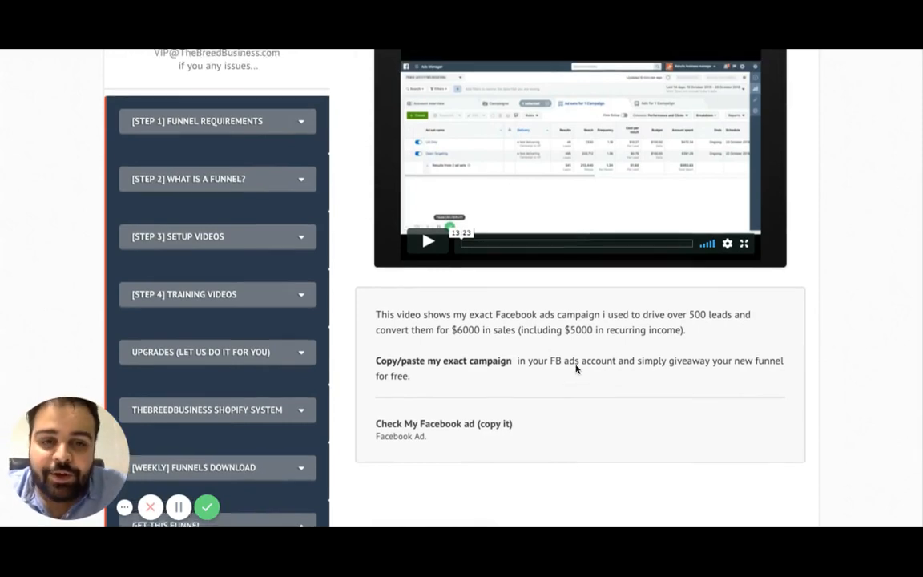
{"action": "scroll", "coordinate": [575, 369], "scroll_direction": "down", "scroll_amount": 4}
{"action": "scroll", "coordinate": [529, 375], "scroll_direction": "down", "scroll_amount": 2}
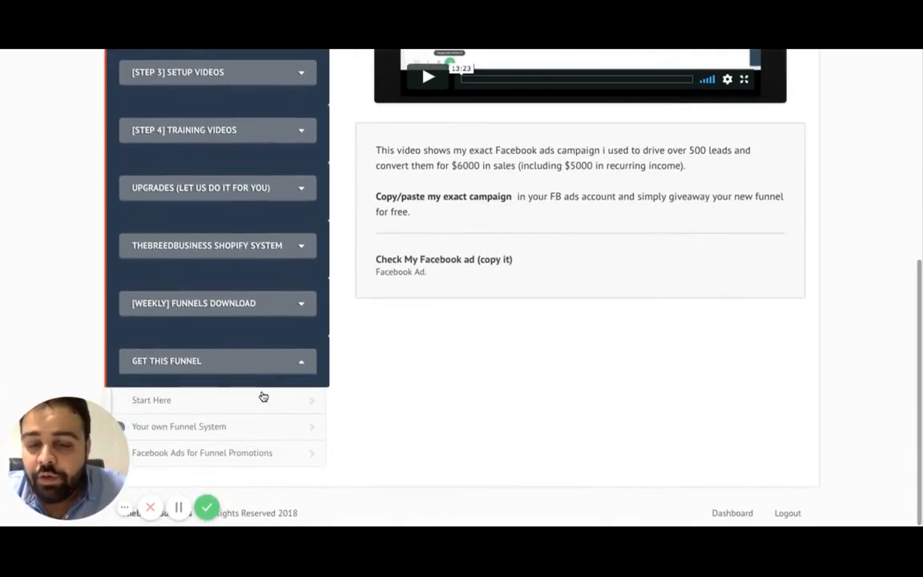
{"action": "scroll", "coordinate": [639, 306], "scroll_direction": "up", "scroll_amount": 2}
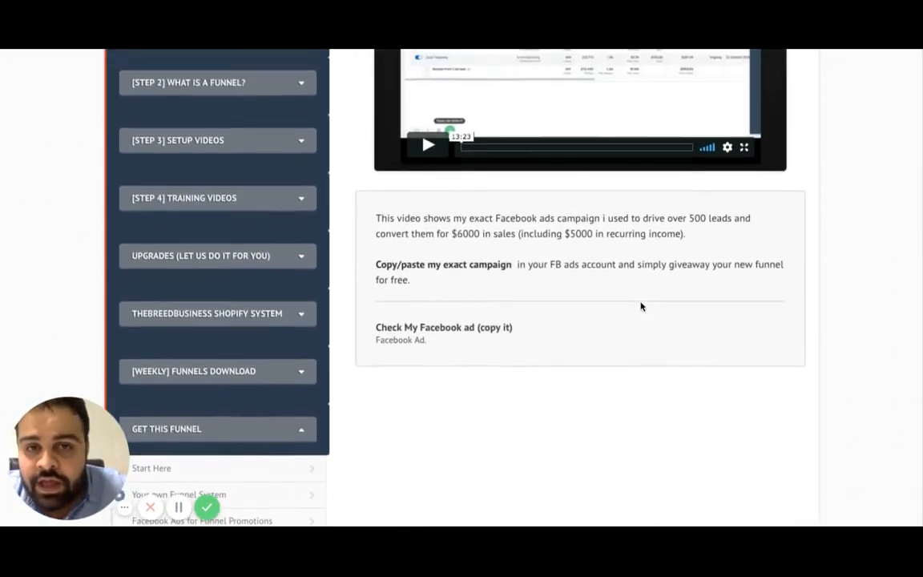
{"action": "scroll", "coordinate": [641, 306], "scroll_direction": "up", "scroll_amount": 1}
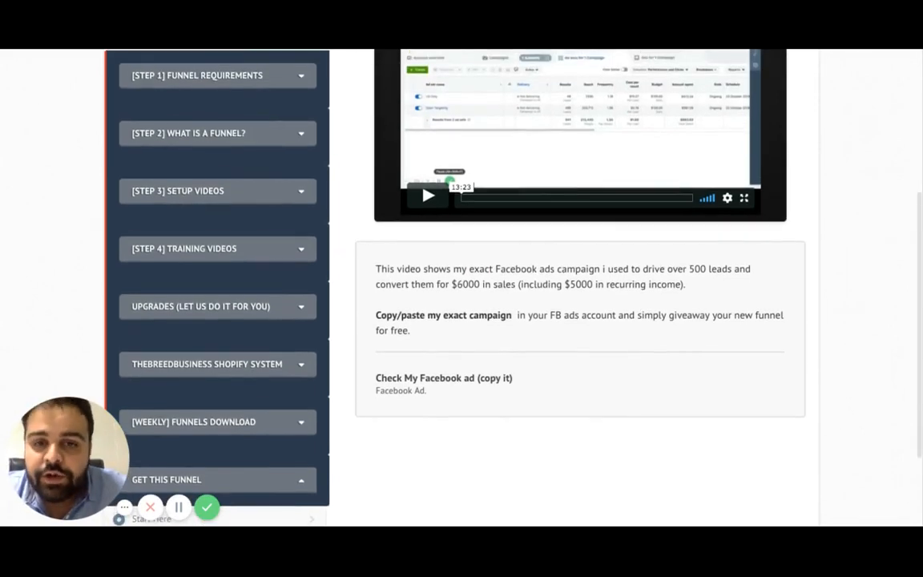
{"action": "scroll", "coordinate": [481, 336], "scroll_direction": "up", "scroll_amount": 1}
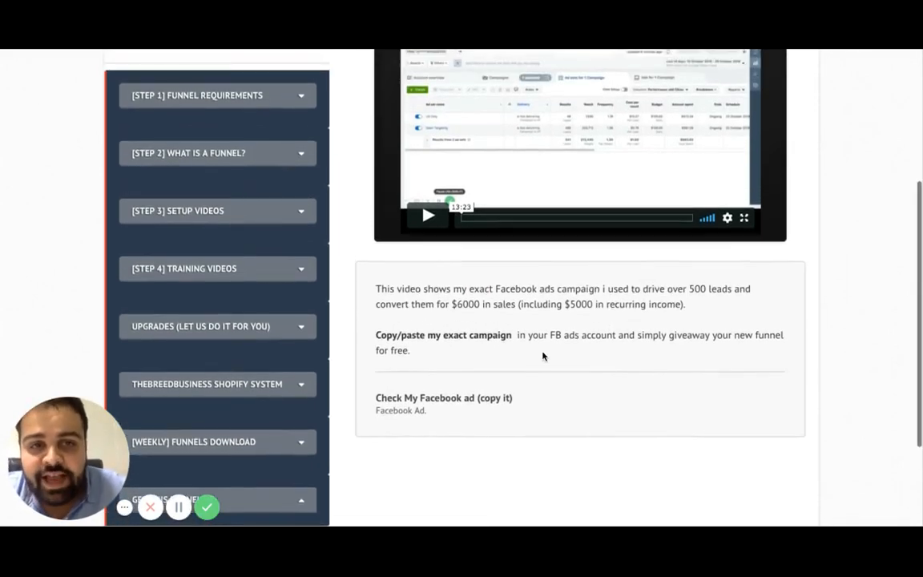
{"action": "scroll", "coordinate": [544, 354], "scroll_direction": "up", "scroll_amount": 1}
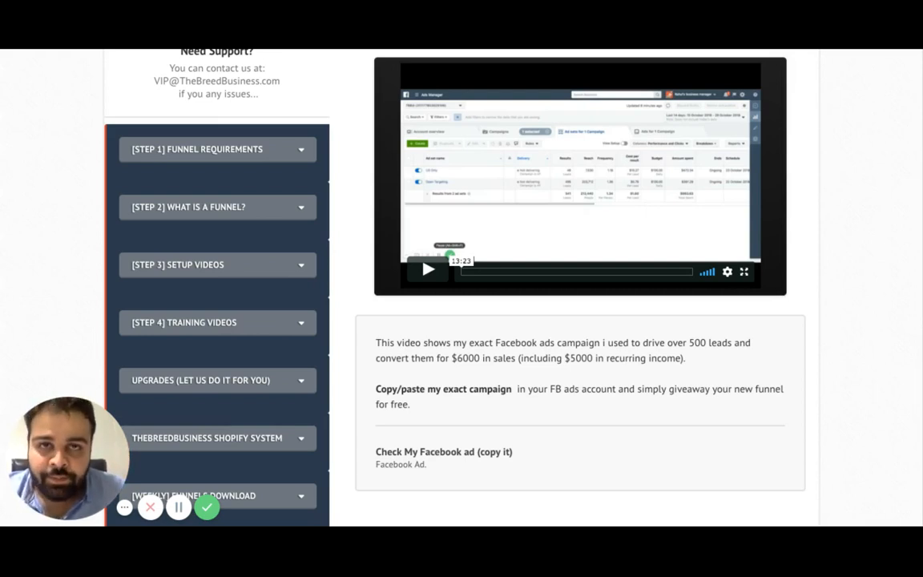
{"action": "scroll", "coordinate": [683, 345], "scroll_direction": "down", "scroll_amount": 1}
{"action": "scroll", "coordinate": [683, 344], "scroll_direction": "down", "scroll_amount": 2}
{"action": "scroll", "coordinate": [683, 345], "scroll_direction": "up", "scroll_amount": 3}
{"action": "scroll", "coordinate": [819, 298], "scroll_direction": "up", "scroll_amount": 2}
{"action": "scroll", "coordinate": [819, 298], "scroll_direction": "up", "scroll_amount": 2}
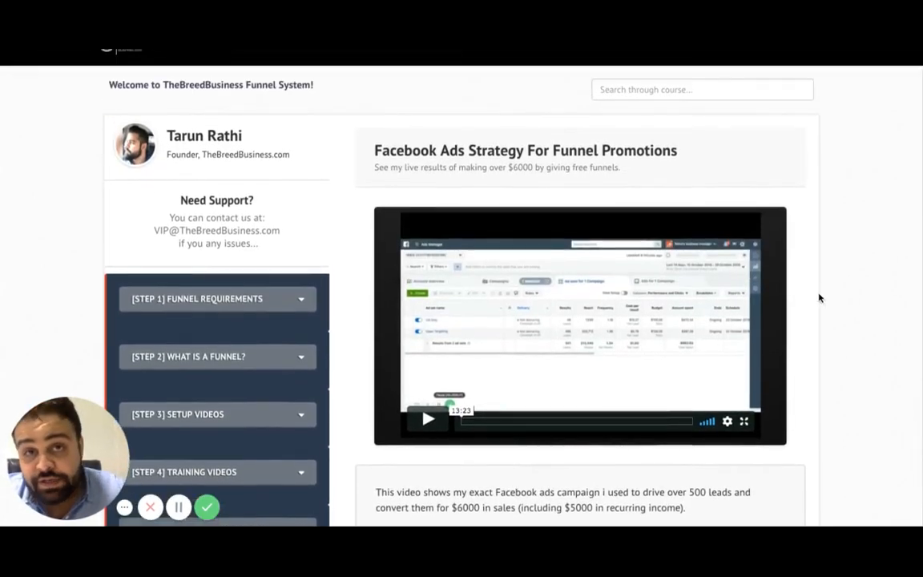
{"action": "scroll", "coordinate": [819, 298], "scroll_direction": "down", "scroll_amount": 2}
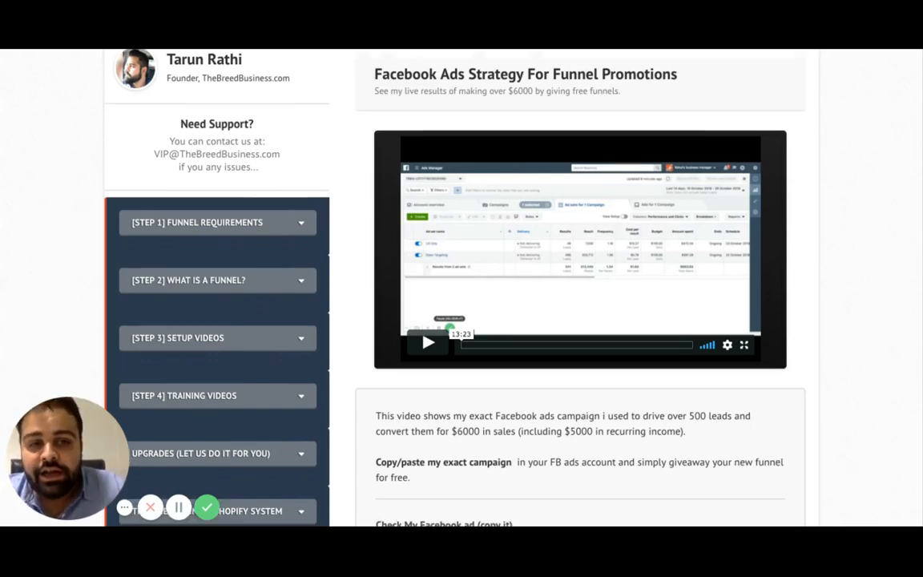
{"action": "scroll", "coordinate": [297, 415], "scroll_direction": "down", "scroll_amount": 3}
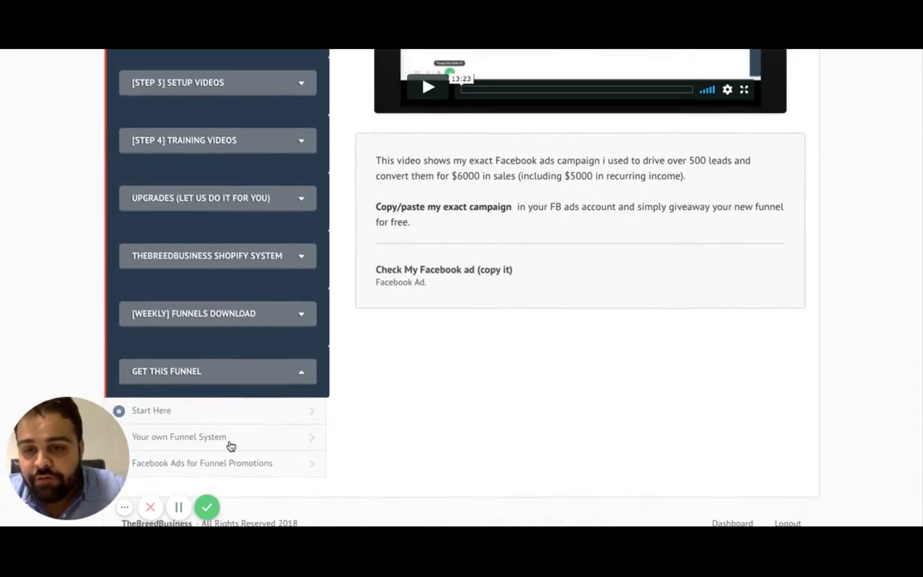
Step: Return to the Your own Funnel System lesson showing the four-step funnel instructions
{"action": "left_click", "coordinate": [228, 443]}
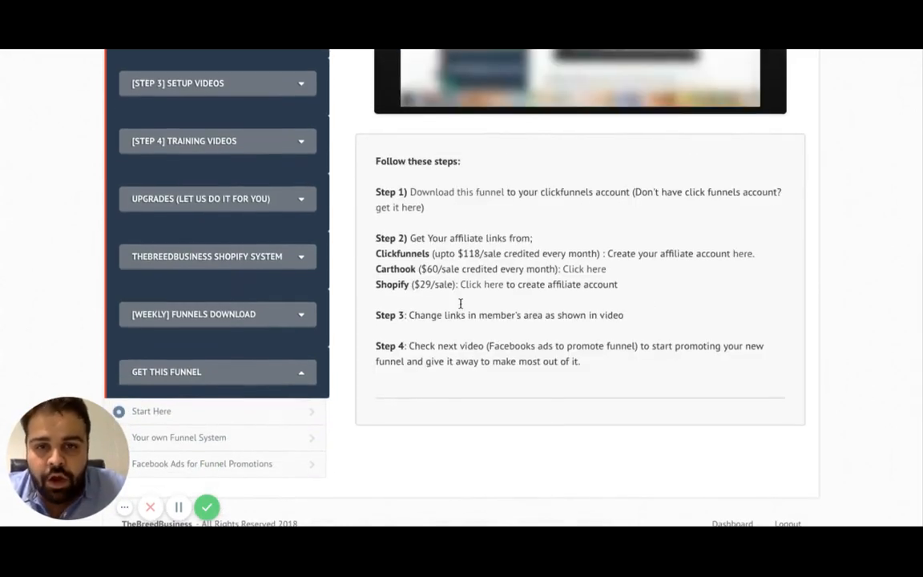
{"action": "scroll", "coordinate": [449, 296], "scroll_direction": "up", "scroll_amount": 1}
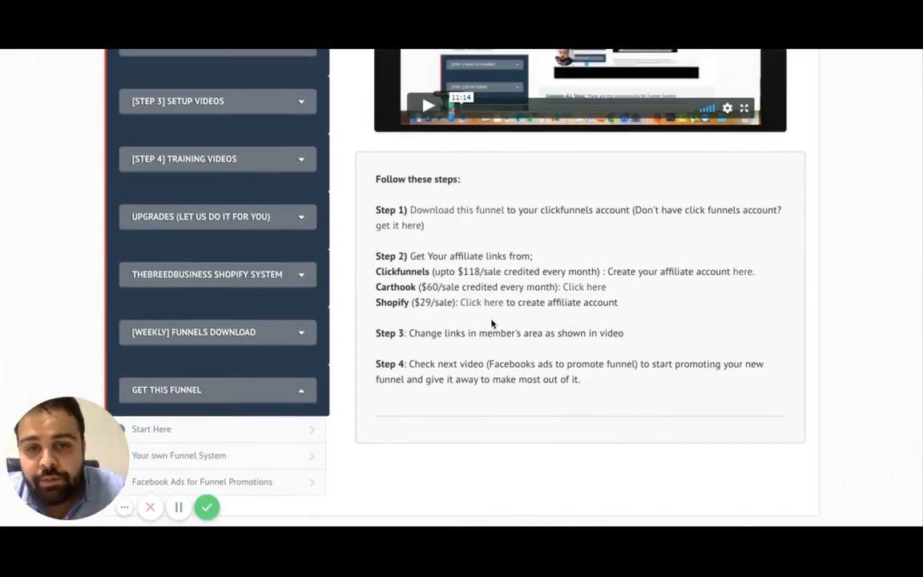
{"action": "scroll", "coordinate": [464, 322], "scroll_direction": "up", "scroll_amount": 2}
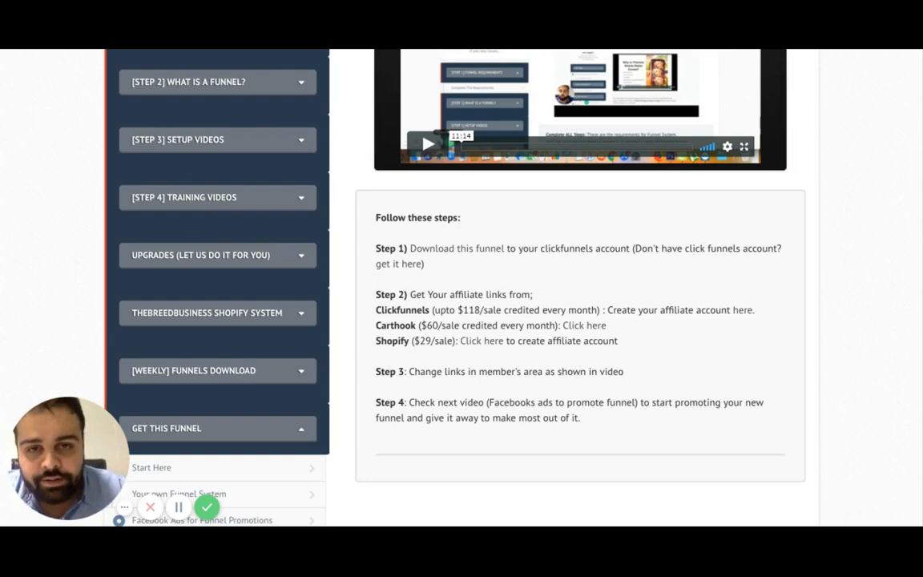
{"action": "scroll", "coordinate": [461, 280], "scroll_direction": "up", "scroll_amount": 2}
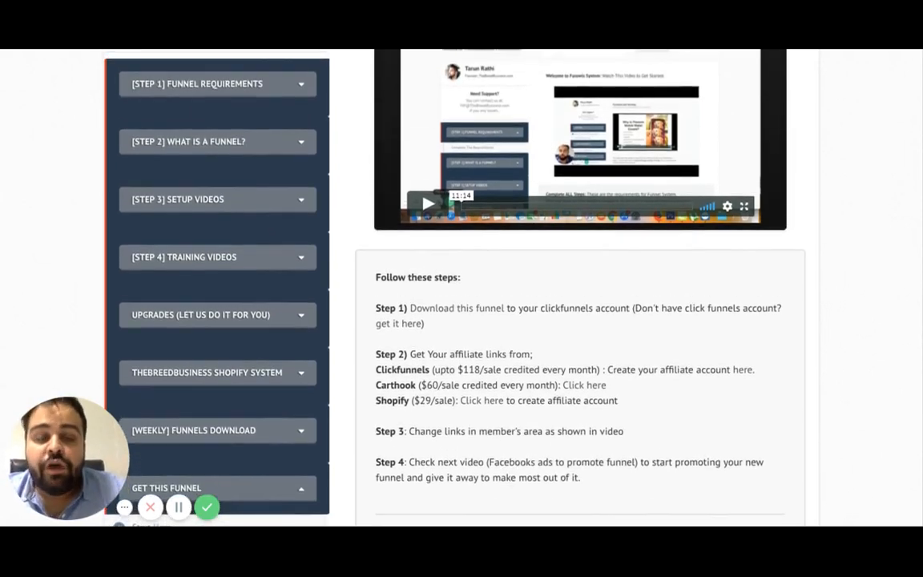
{"action": "scroll", "coordinate": [461, 281], "scroll_direction": "down", "scroll_amount": 2}
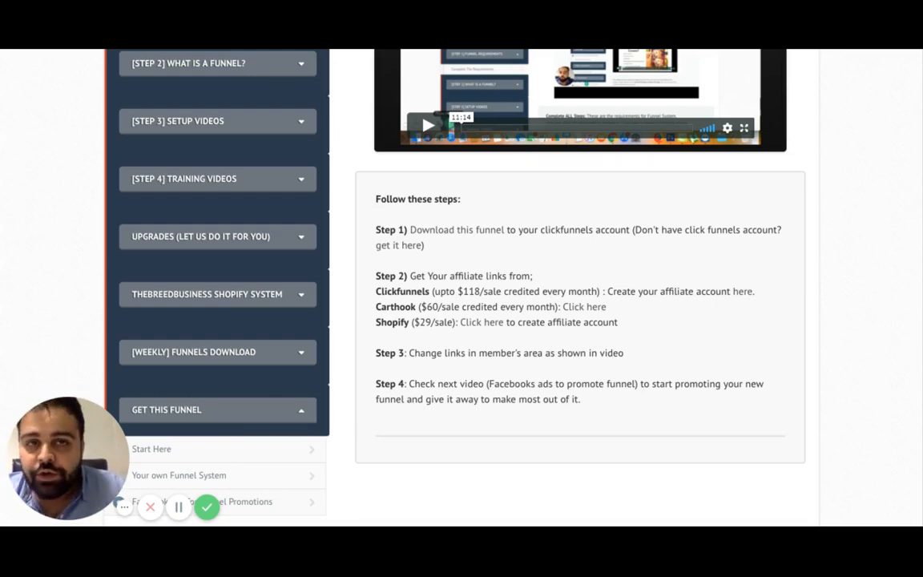
{"action": "scroll", "coordinate": [698, 324], "scroll_direction": "down", "scroll_amount": 1}
{"action": "scroll", "coordinate": [698, 324], "scroll_direction": "down", "scroll_amount": 1}
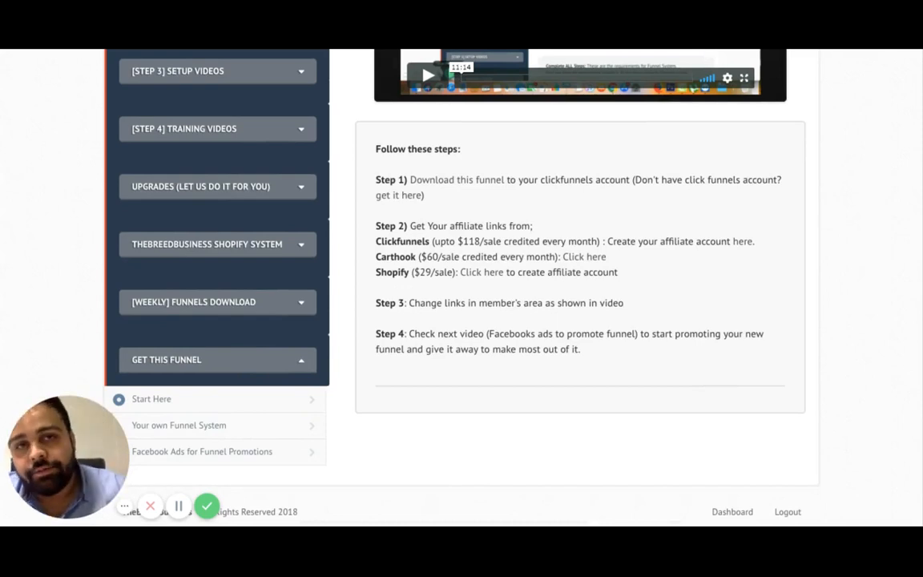